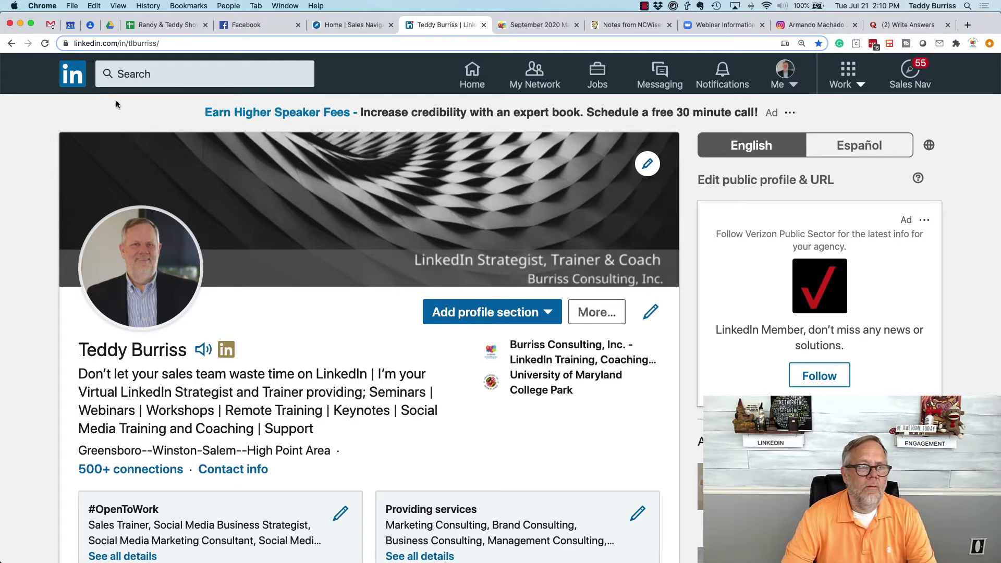
- Go from your profile page back to the LinkedIn home feed via the Home icon
click(72, 74)
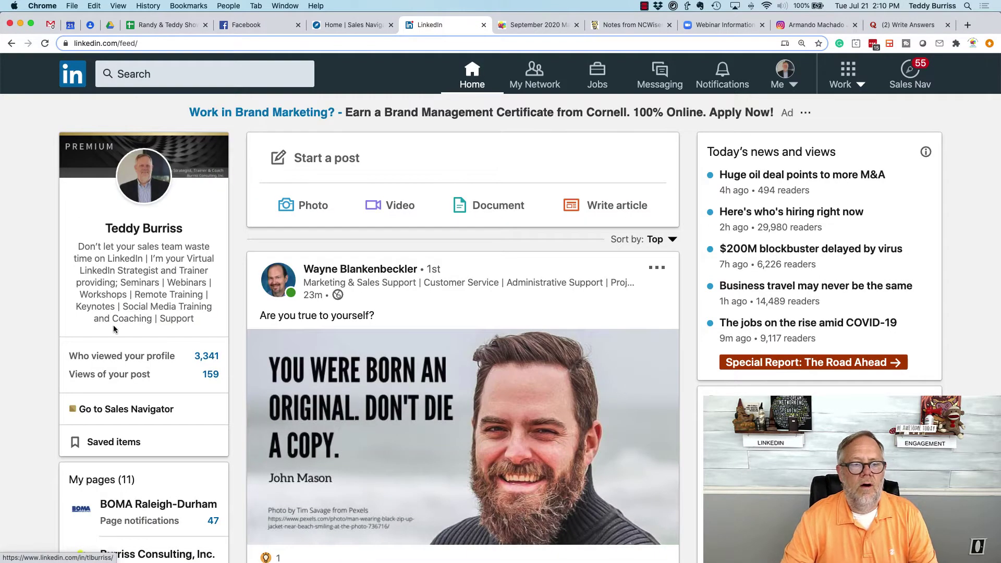
- Open 'Who viewed your profile' and scroll through the viewer cards, including 'Someone on LinkedIn'
click(207, 361)
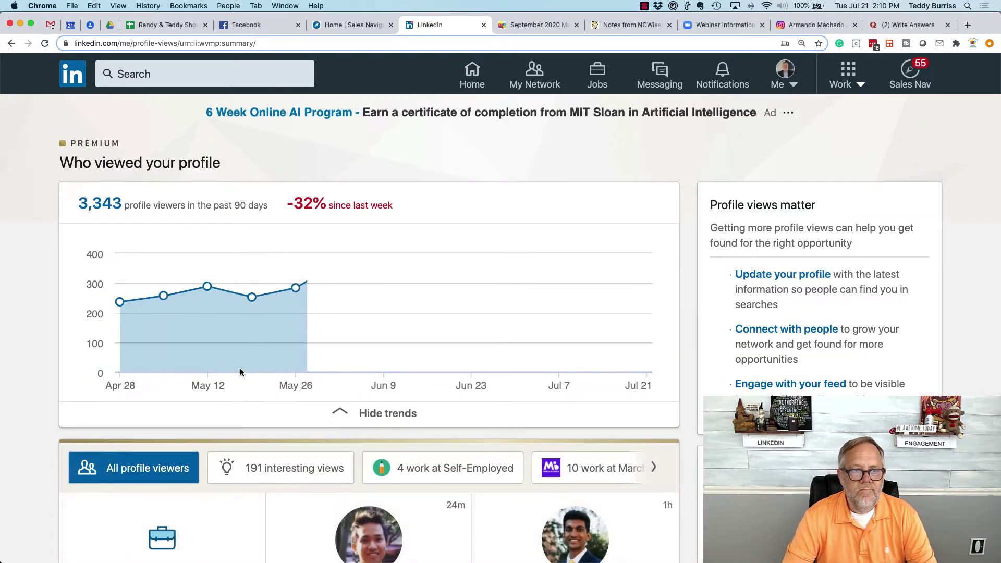
scroll(319, 373, down, 2)
scroll(319, 373, down, 4)
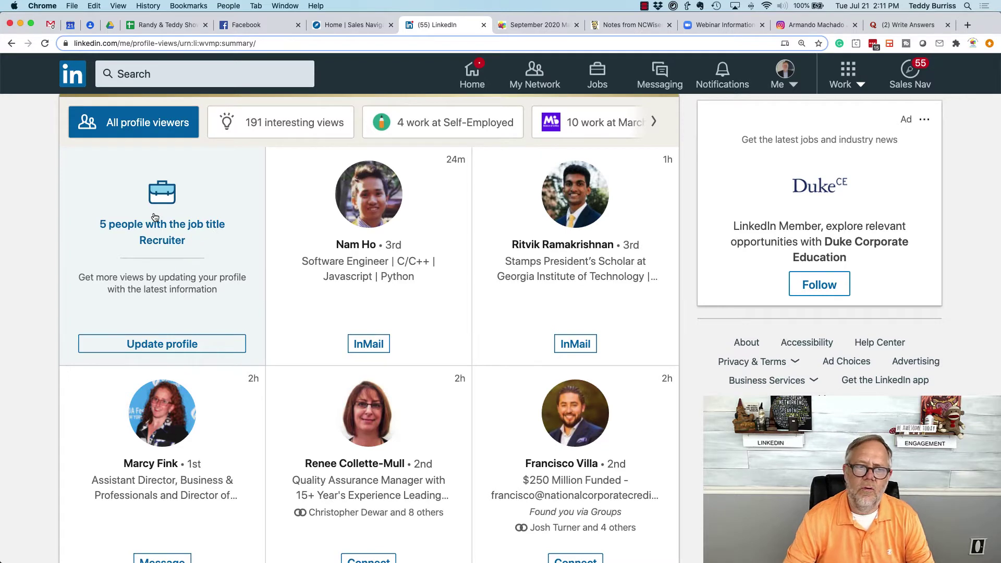
scroll(155, 217, down, 2)
scroll(154, 217, down, 5)
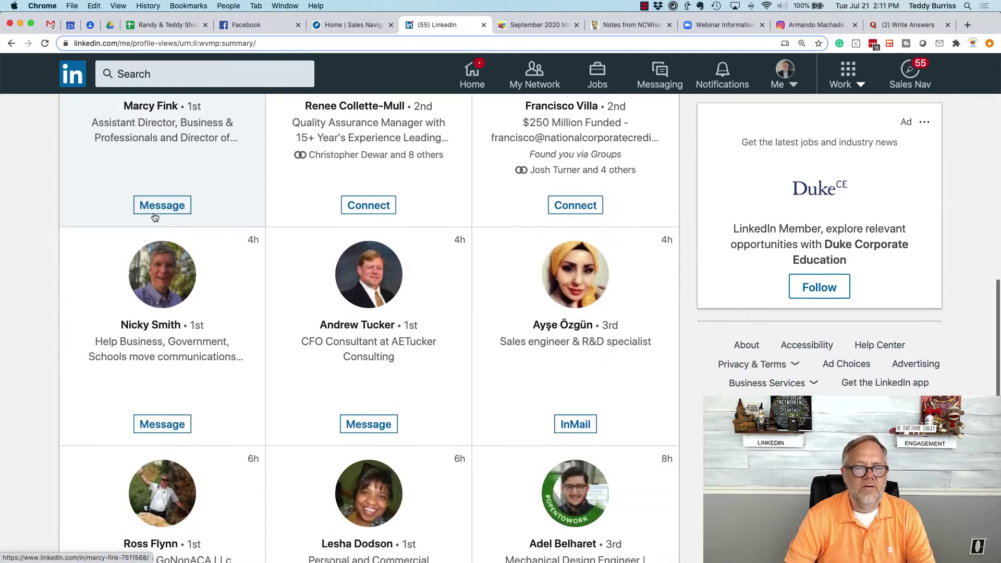
scroll(155, 216, down, 4)
scroll(155, 217, down, 3)
scroll(155, 217, down, 3)
scroll(111, 255, down, 4)
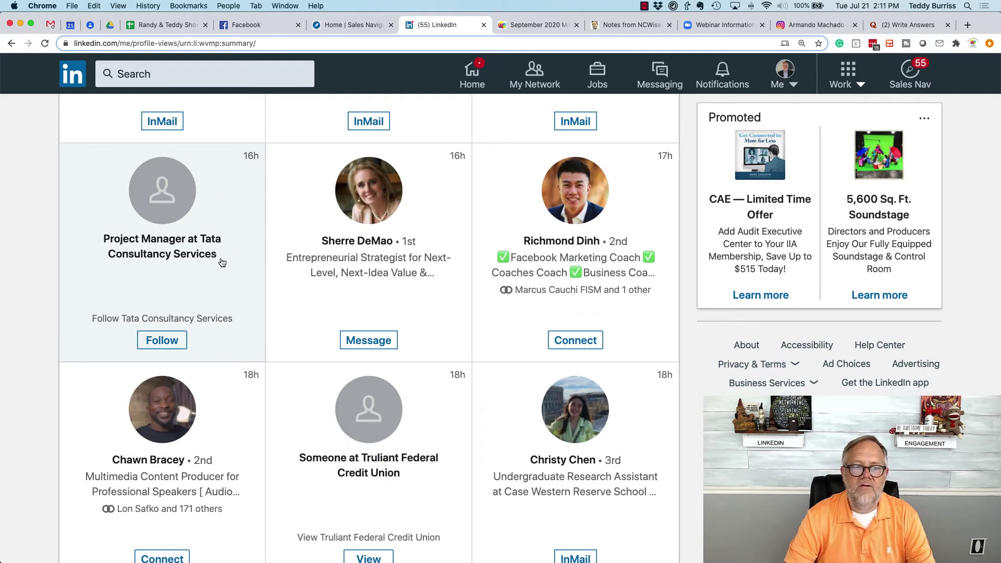
scroll(211, 264, down, 1)
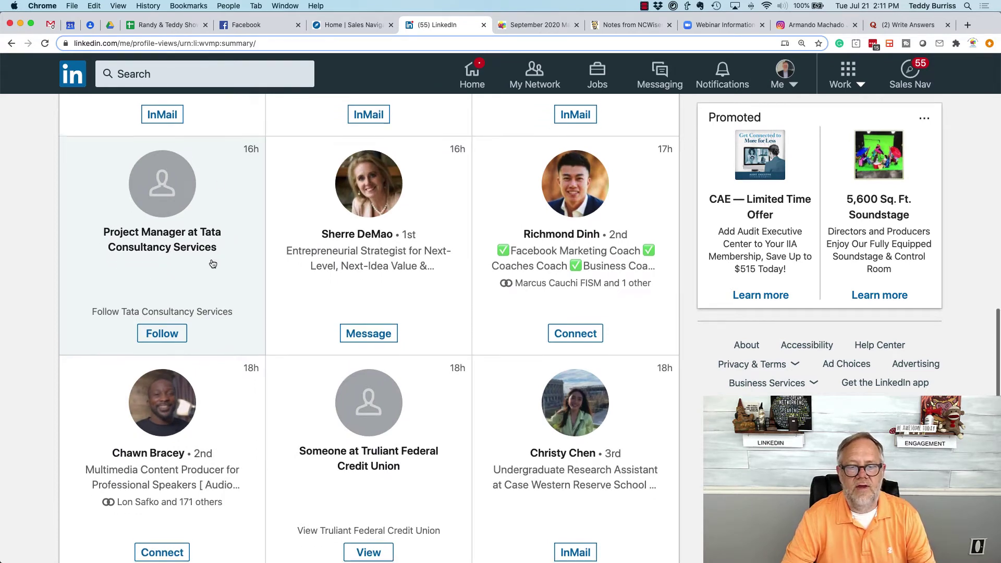
scroll(212, 264, down, 2)
scroll(370, 426, down, 5)
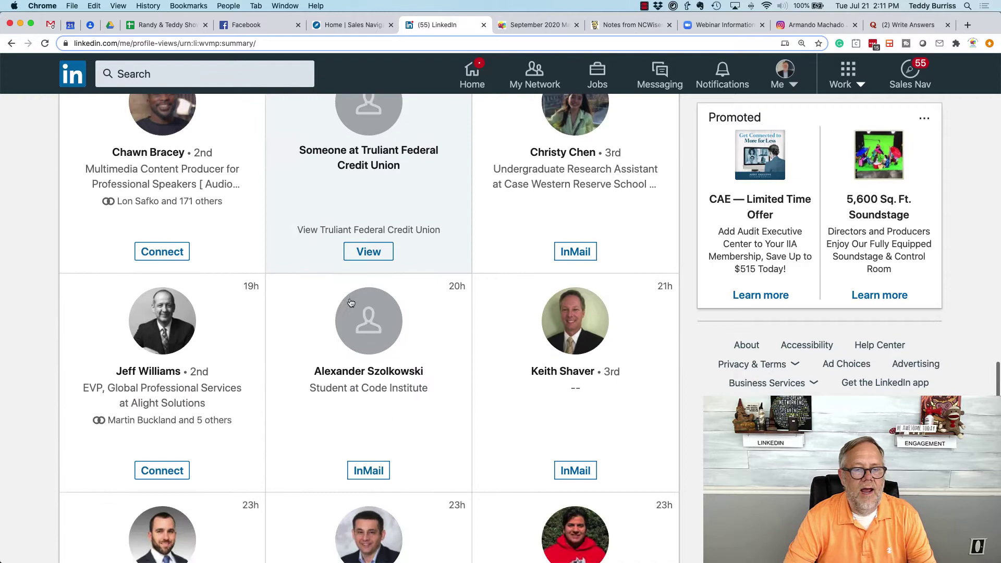
scroll(370, 426, down, 7)
scroll(371, 427, down, 2)
scroll(370, 426, down, 6)
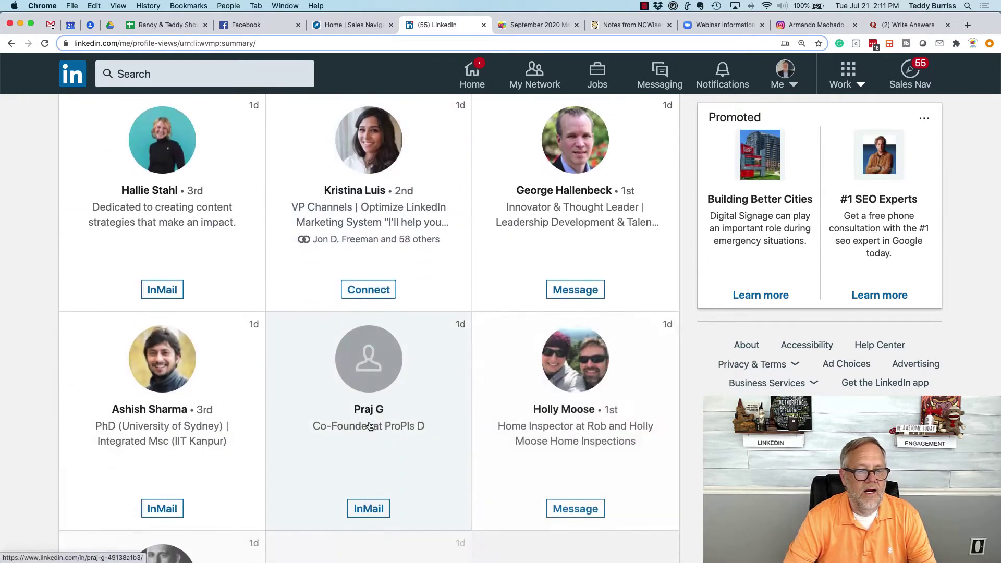
scroll(370, 426, down, 3)
scroll(370, 427, down, 5)
scroll(371, 426, down, 4)
scroll(370, 426, down, 4)
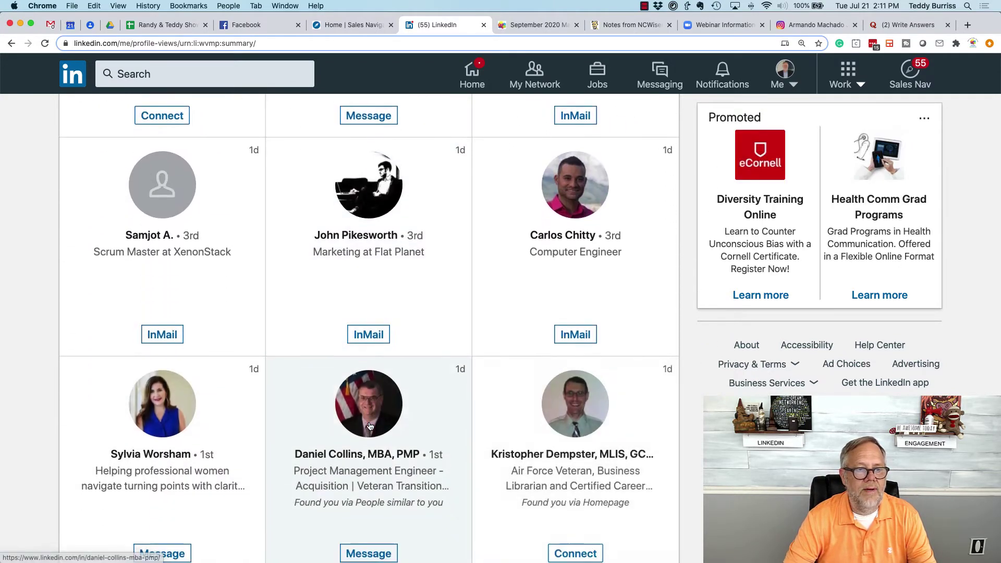
scroll(370, 427, down, 2)
scroll(370, 427, down, 5)
scroll(370, 426, down, 1)
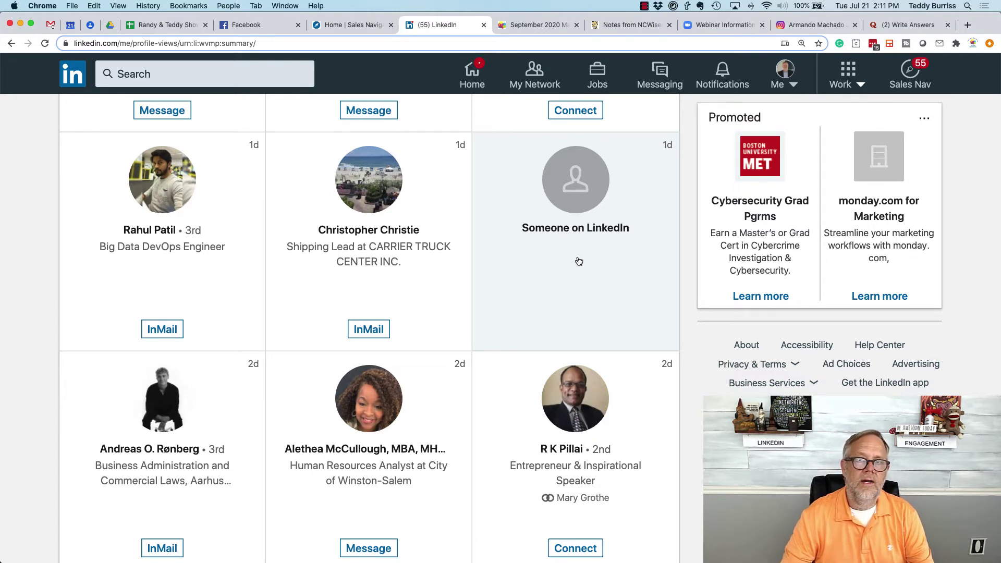
- Go to Settings & Privacy from the Me menu and scroll to Profile viewing options (Full profile)
click(785, 79)
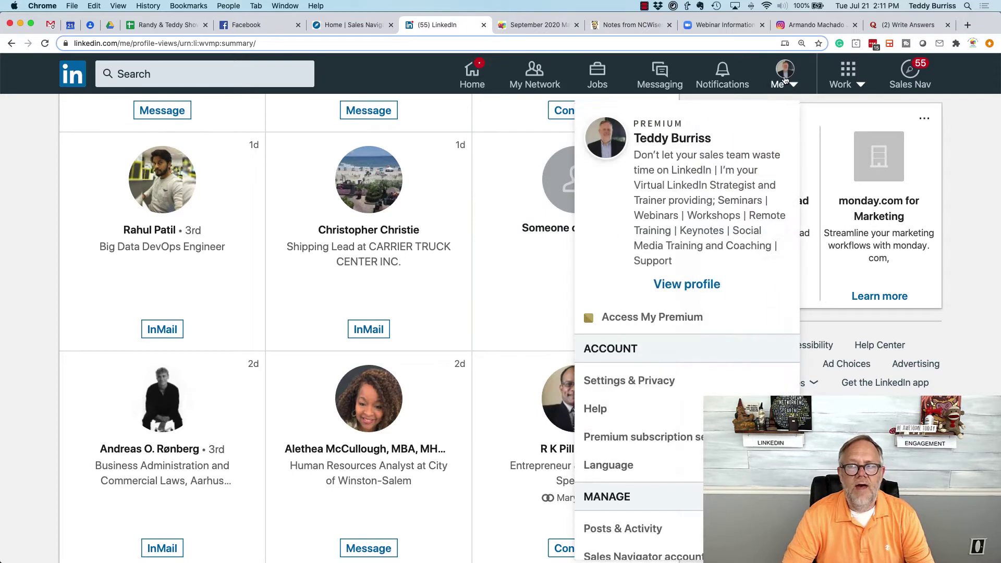
click(641, 383)
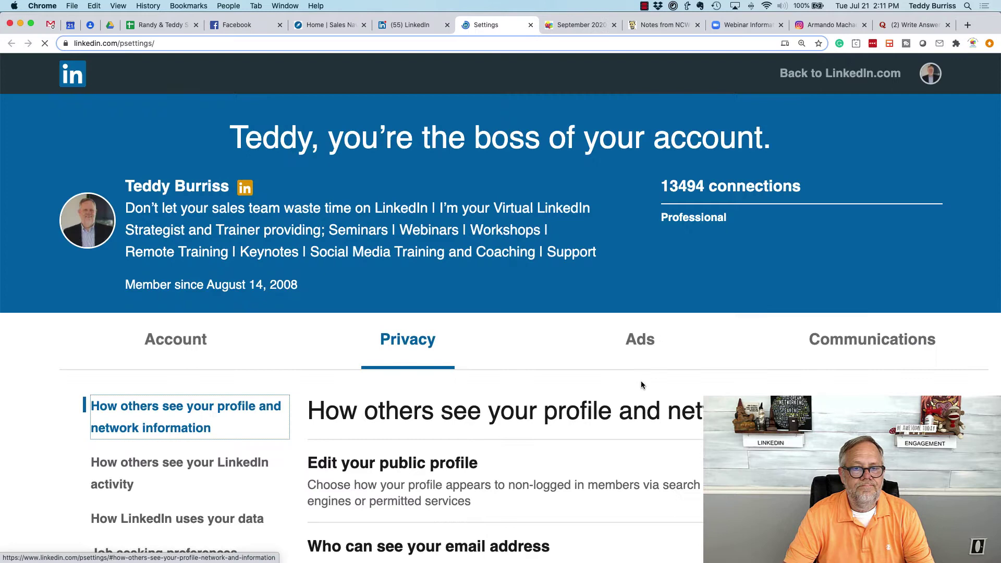
scroll(521, 406, down, 10)
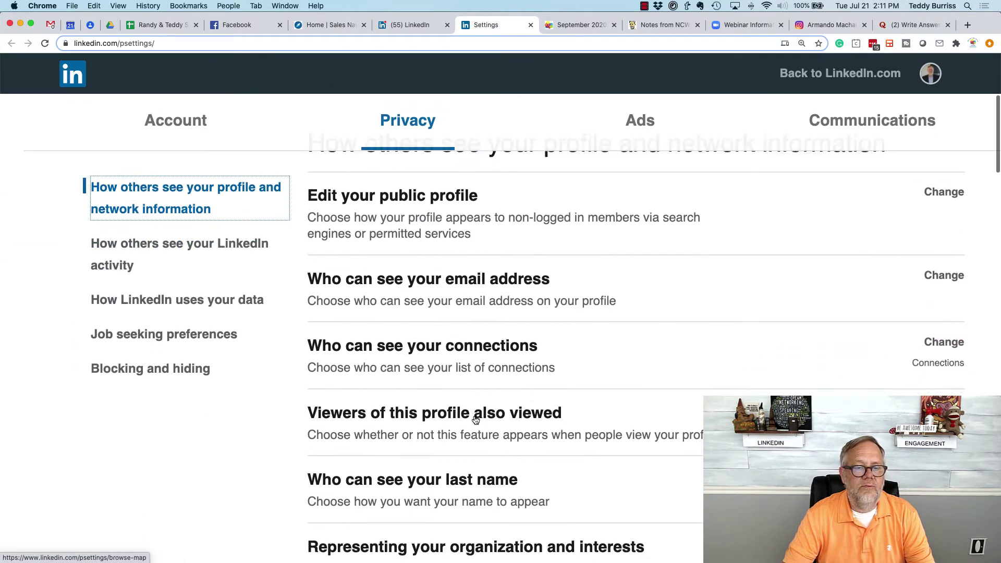
scroll(476, 420, down, 3)
scroll(475, 420, down, 3)
scroll(475, 417, down, 1)
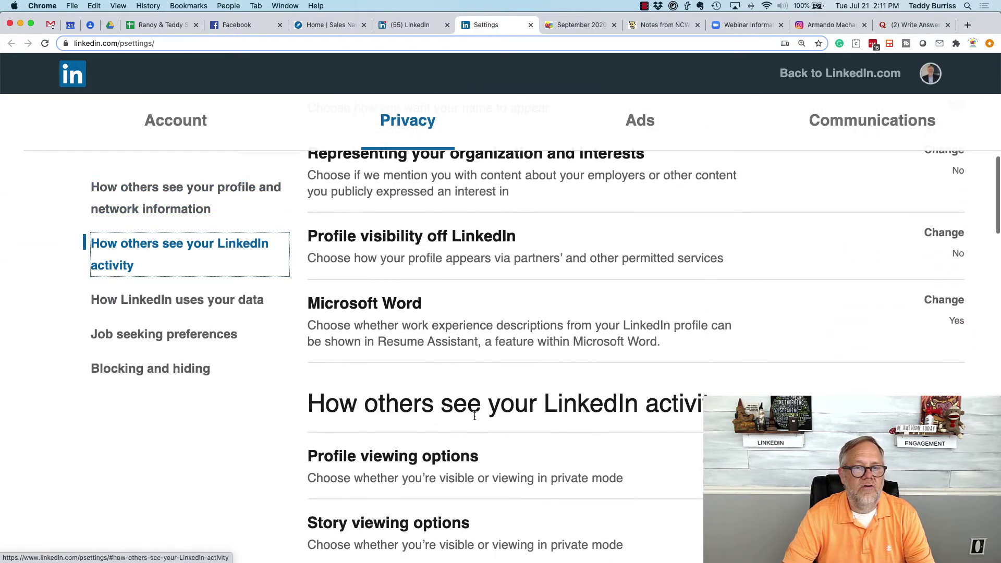
scroll(474, 416, down, 2)
scroll(474, 416, down, 3)
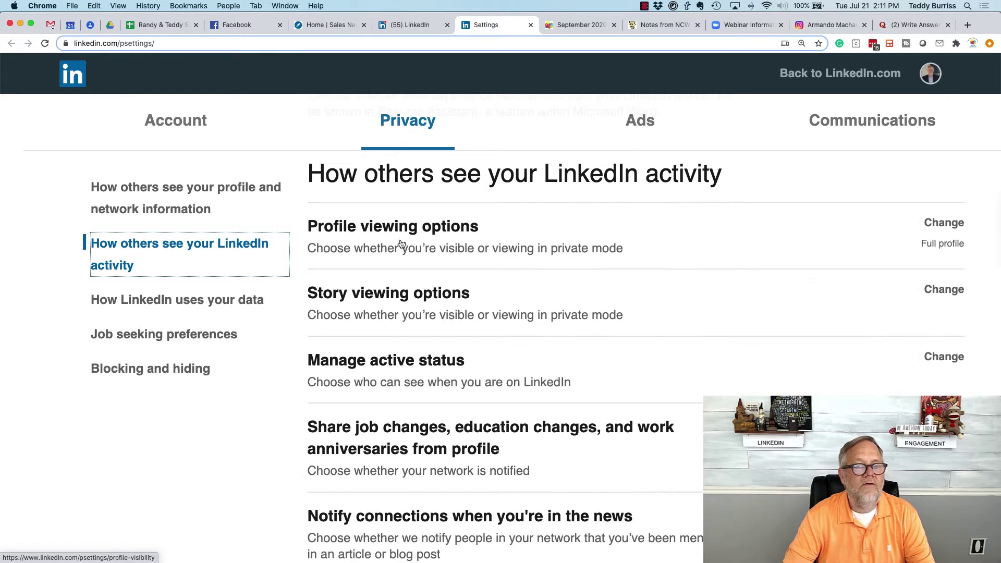
scroll(419, 243, down, 1)
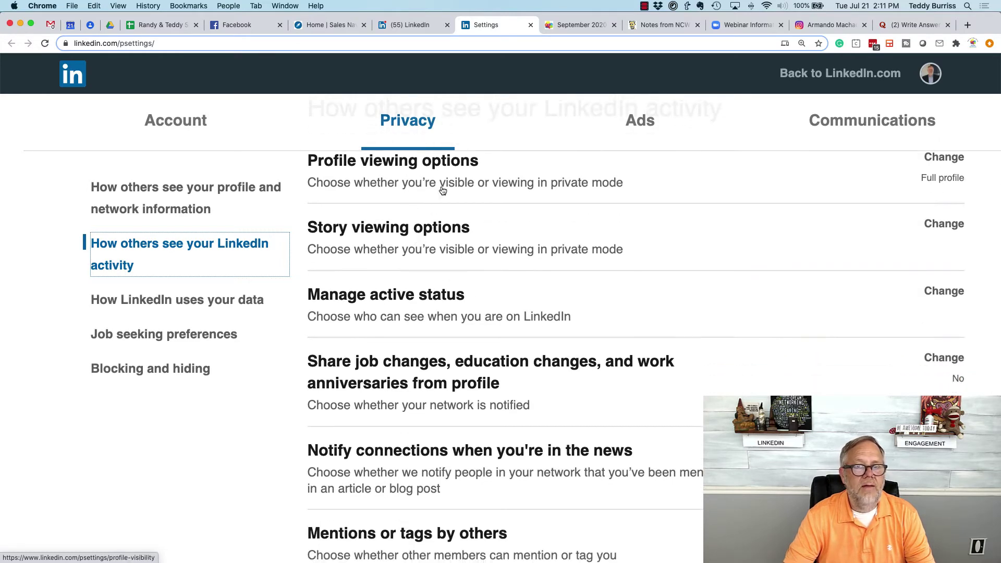
- Expand Profile viewing options and highlight the 'University Professor' and 'Anonymous LinkedIn Member' options
click(411, 170)
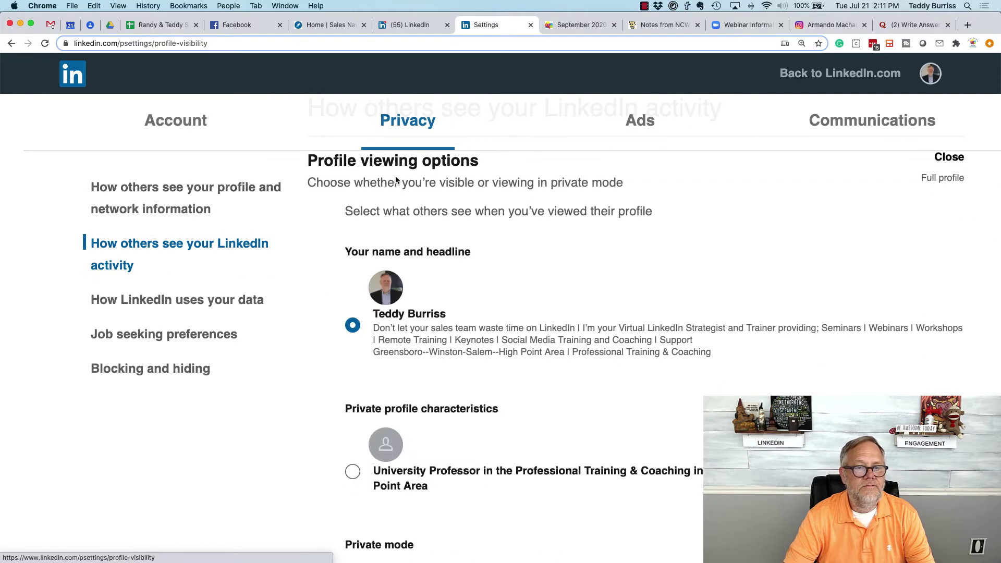
scroll(276, 418, down, 1)
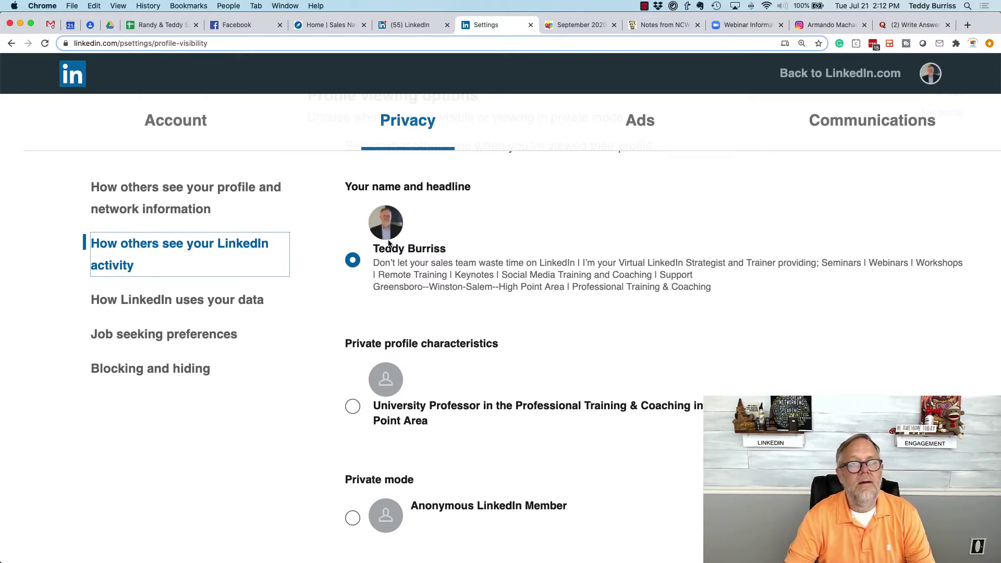
scroll(488, 326, down, 3)
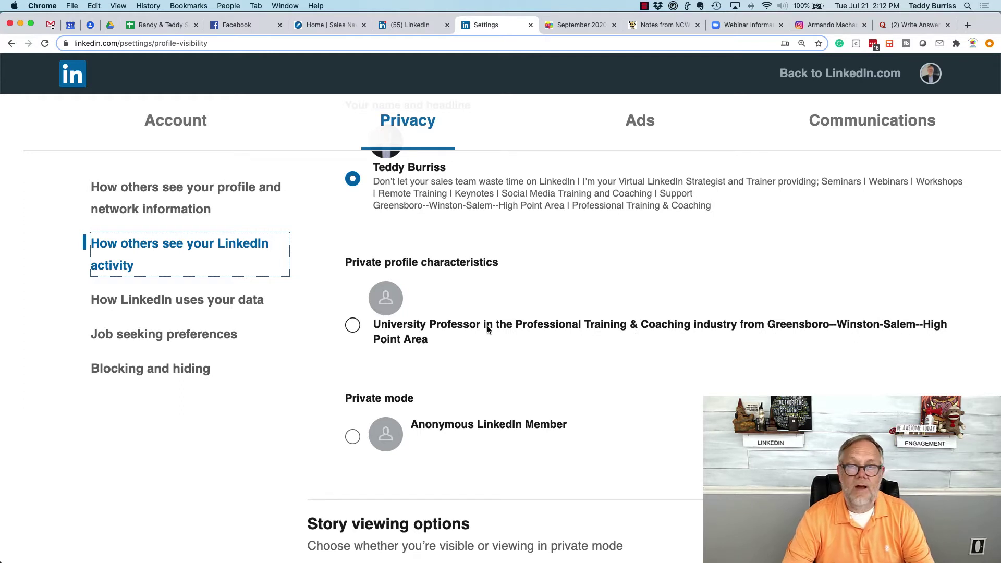
drag(372, 327, 479, 327)
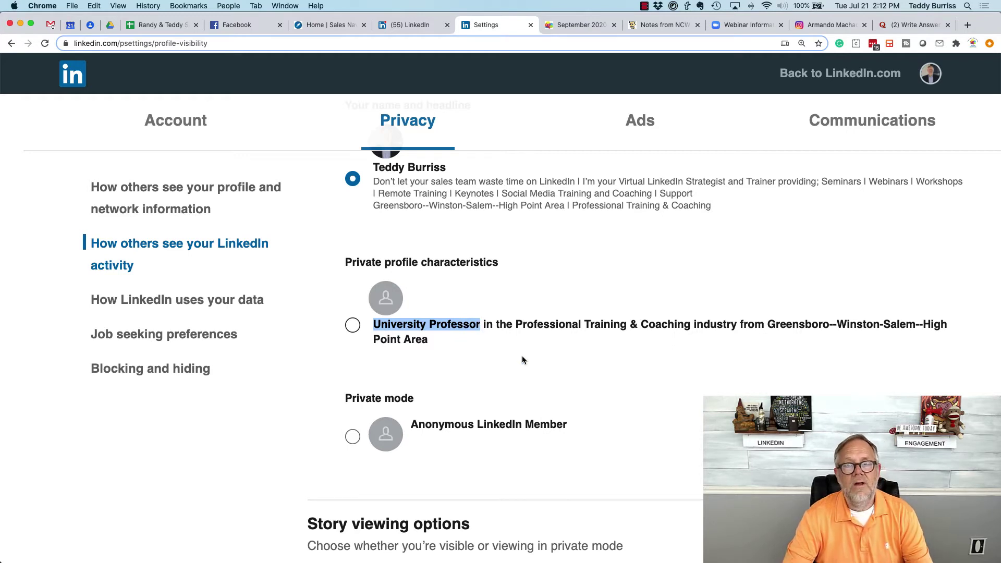
scroll(522, 360, down, 2)
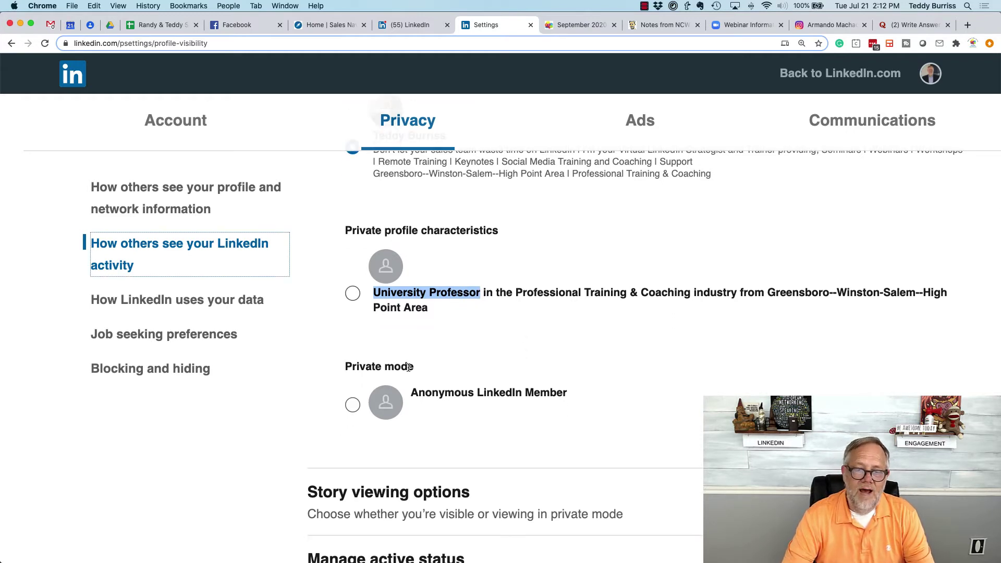
drag(410, 394, 568, 397)
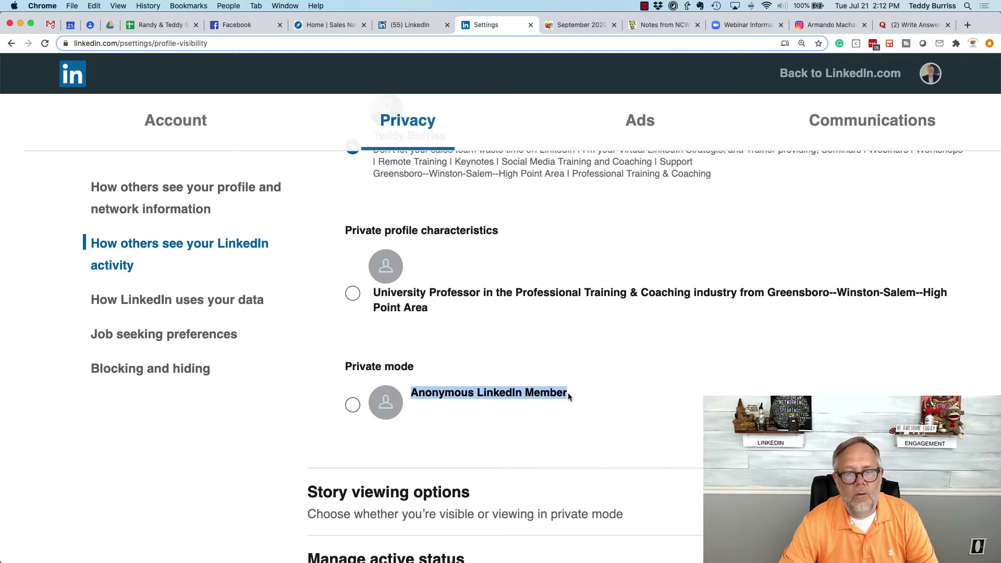
- Highlight the 'Private profile characteristics' heading and the 'Anonymous LinkedIn Member' label
scroll(568, 396, up, 1)
scroll(568, 398, up, 2)
scroll(568, 398, up, 2)
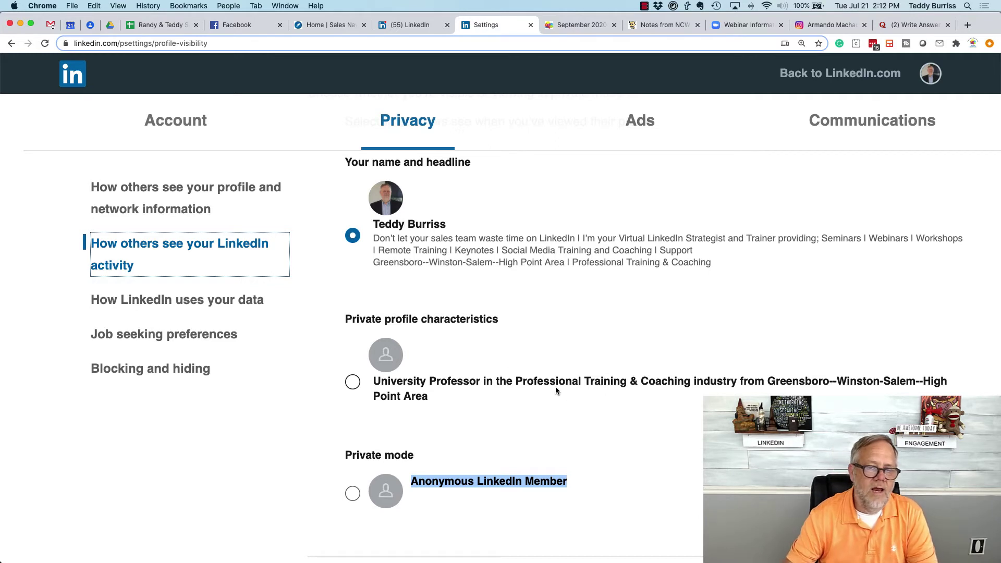
drag(358, 319, 479, 319)
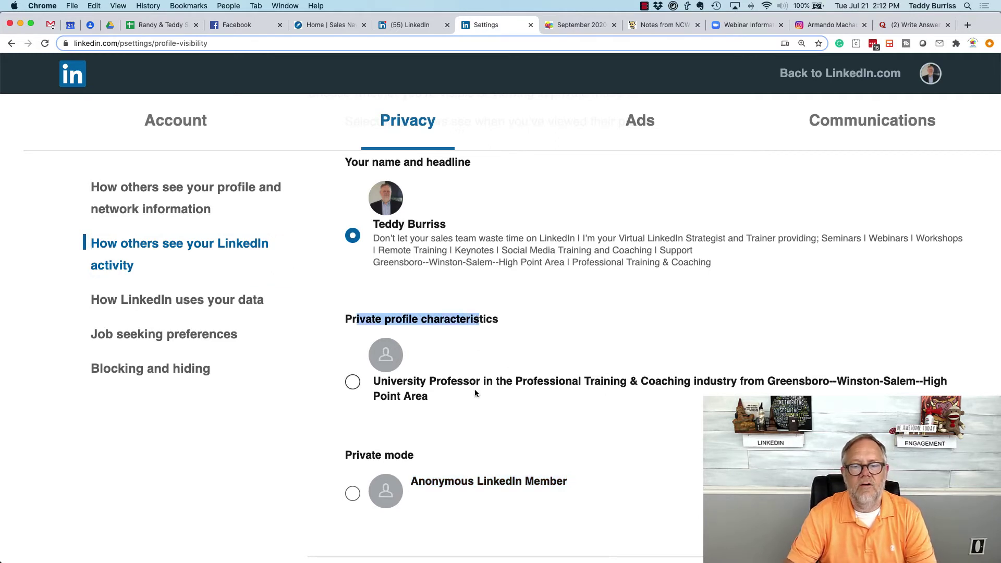
drag(418, 483, 540, 483)
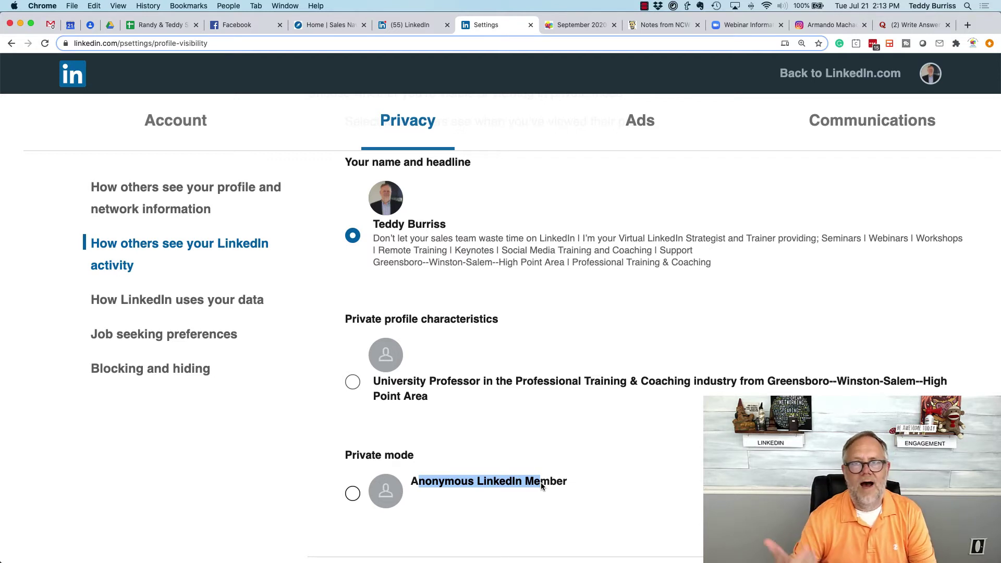
- Highlight the 'Your name and headline' option at the top of Profile viewing options
click(271, 255)
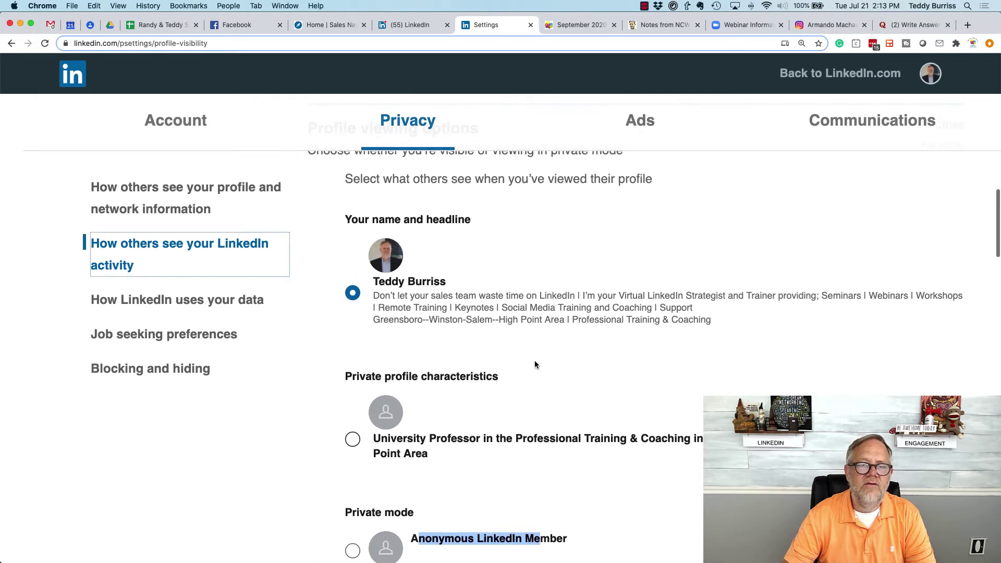
drag(361, 223, 477, 224)
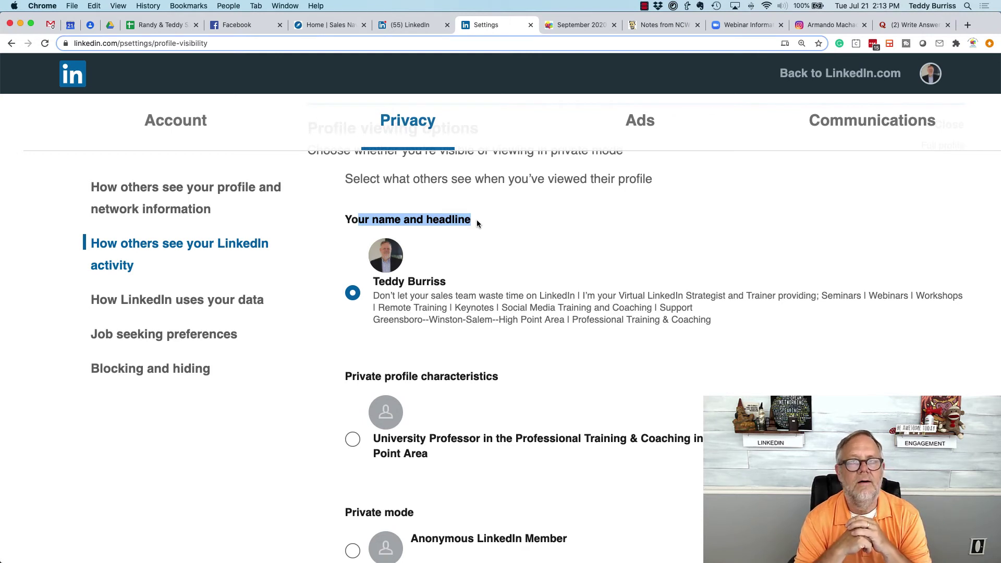
mouse_move(477, 220)
mouse_down()
mouse_move(347, 218)
mouse_move(477, 214)
mouse_up()
- Leave name and headline selected and switch to the '(55) LinkedIn' feed tab
scroll(488, 283, down, 1)
scroll(495, 289, down, 3)
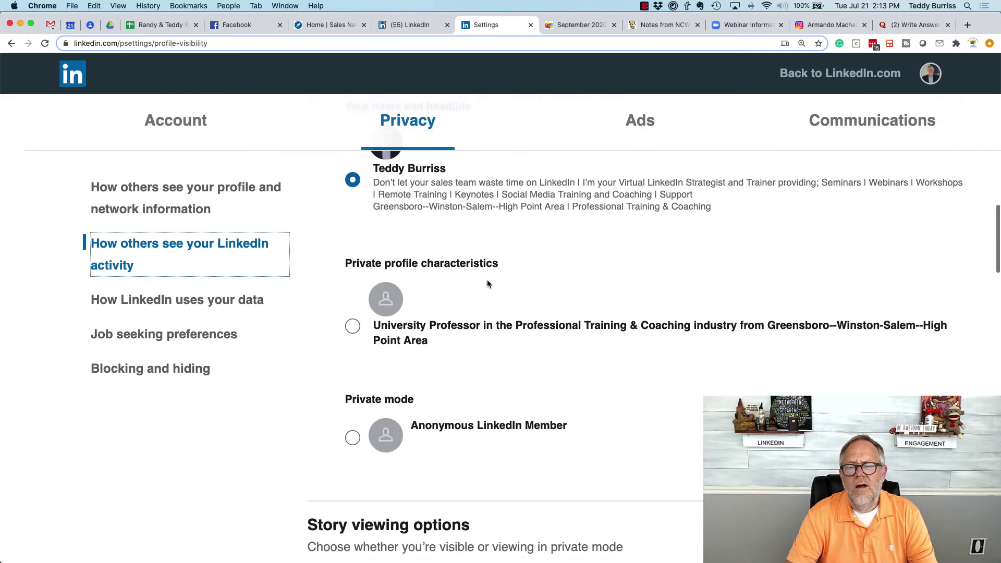
scroll(510, 300, down, 2)
scroll(511, 303, down, 1)
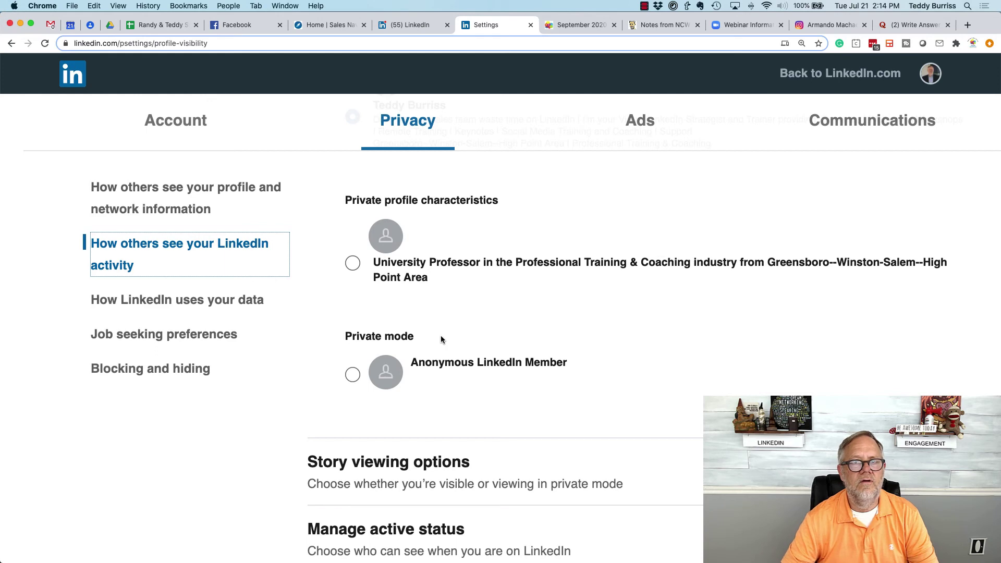
key(ctrl+shift+Tab)
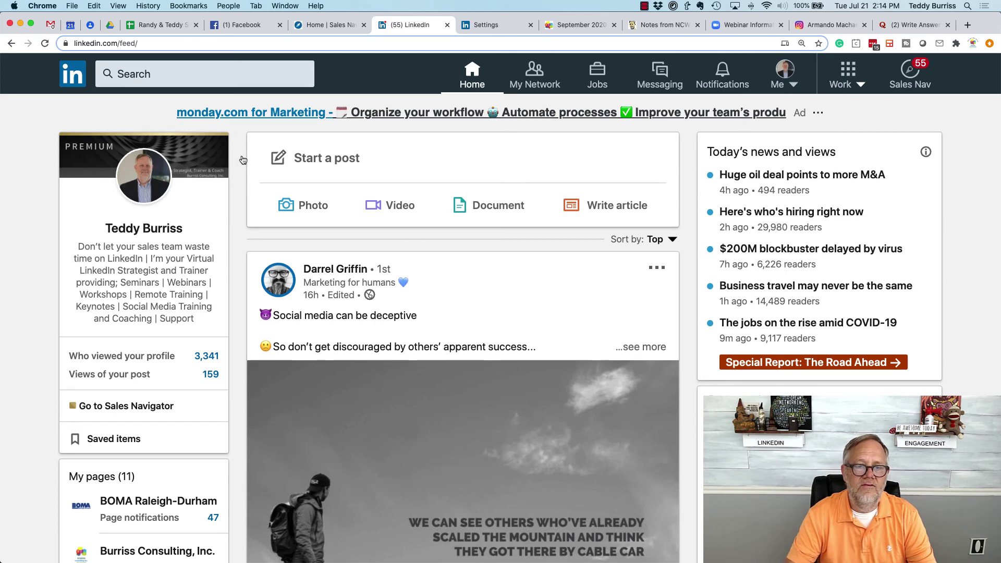
- Open a first-degree connection's profile from the feed, then return to your own profile page
click(328, 268)
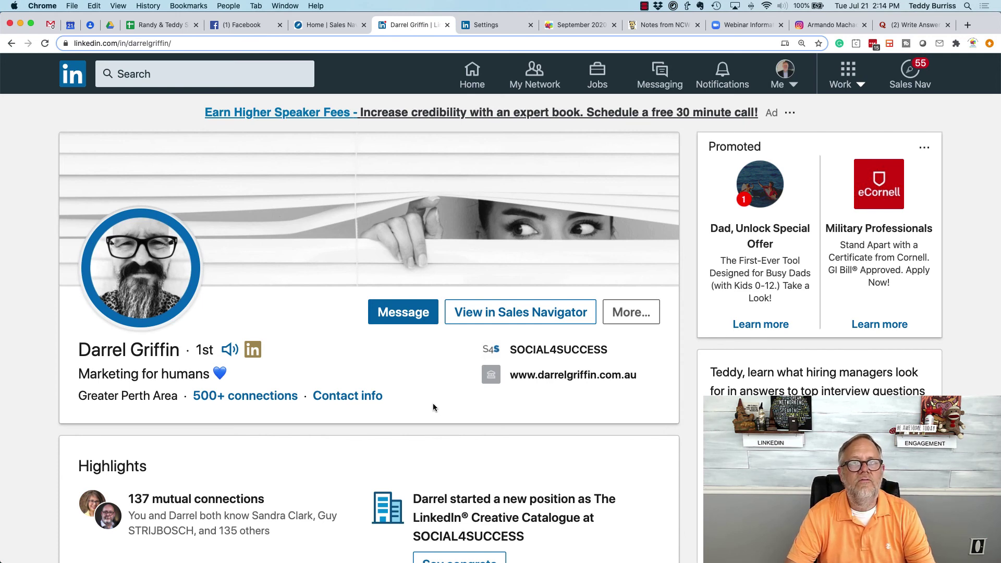
scroll(433, 403, left, 5)
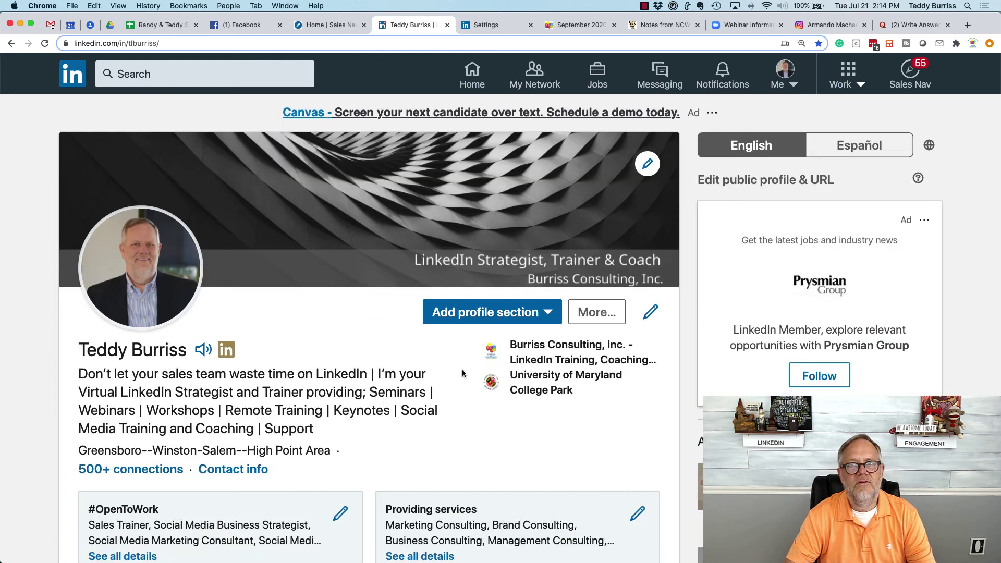